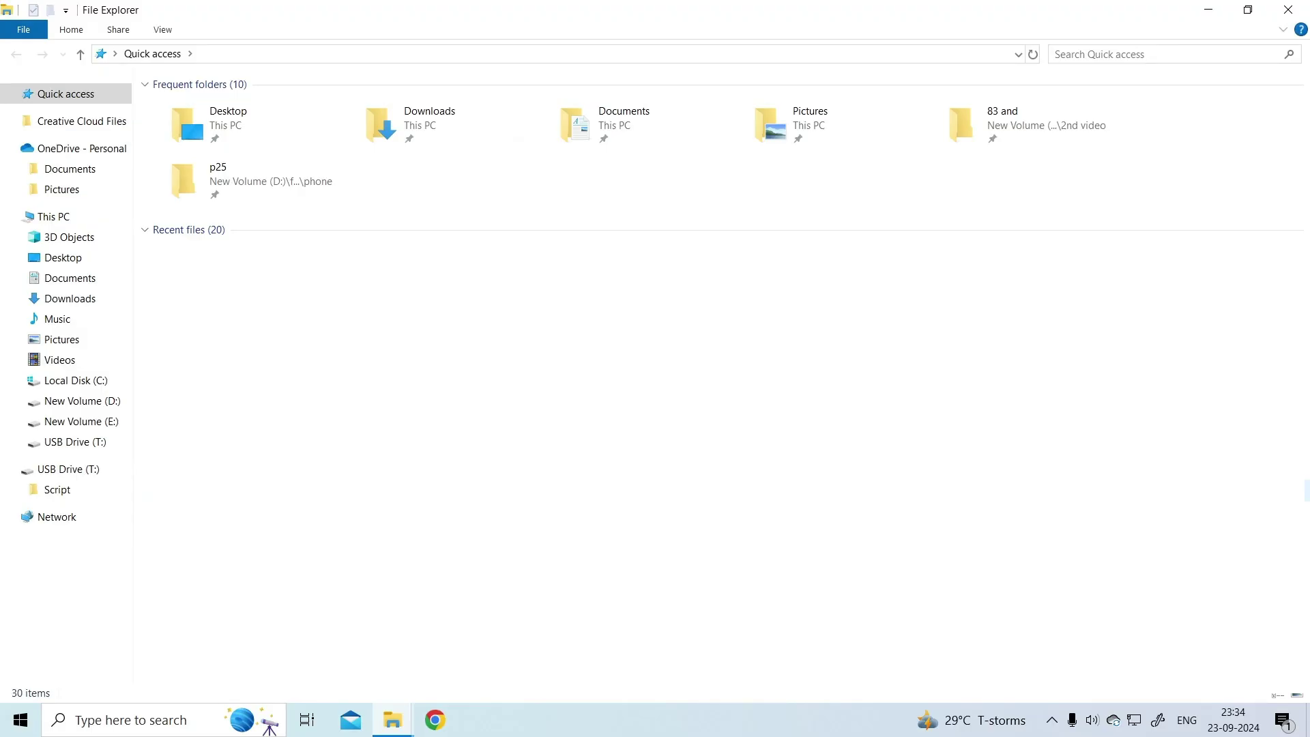
Step: Show the View ribbon with Hidden items and file name extensions checked
click(178, 32)
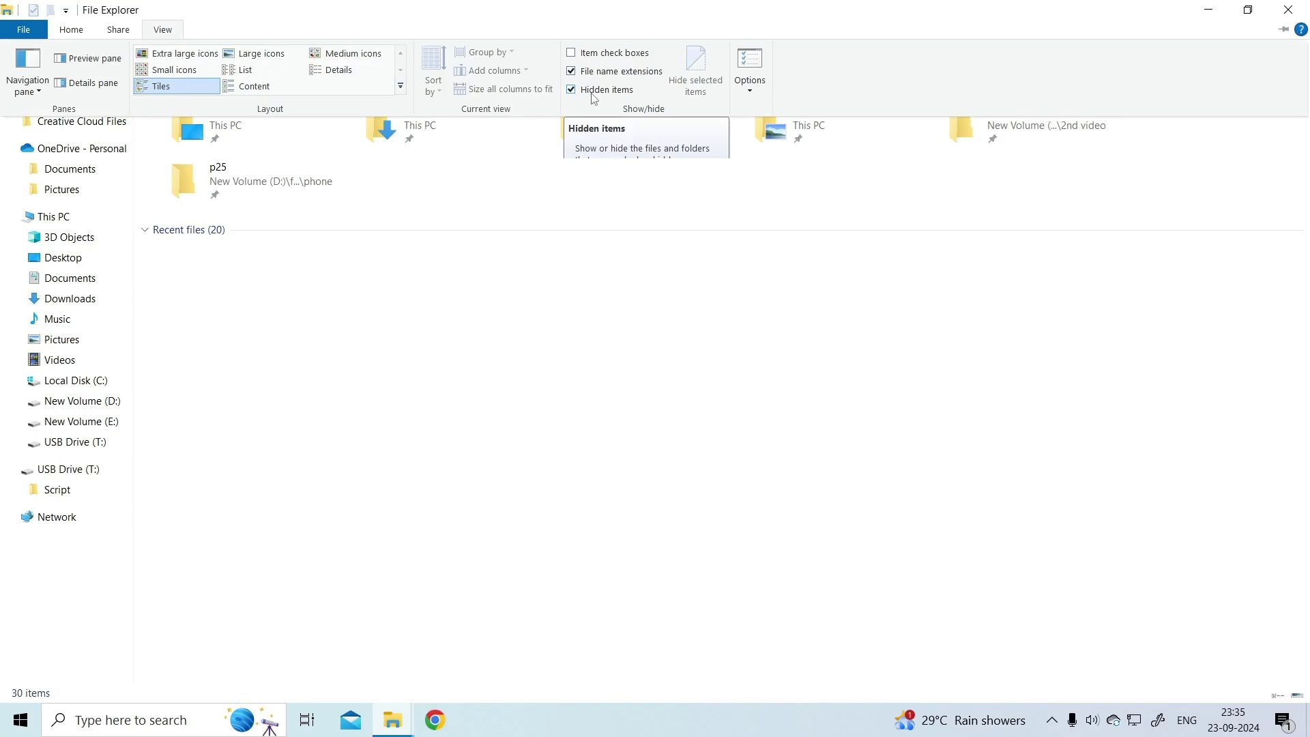
Step: Permanently delete Script.zip from USB Drive (T:), confirming the deletion
click(68, 469)
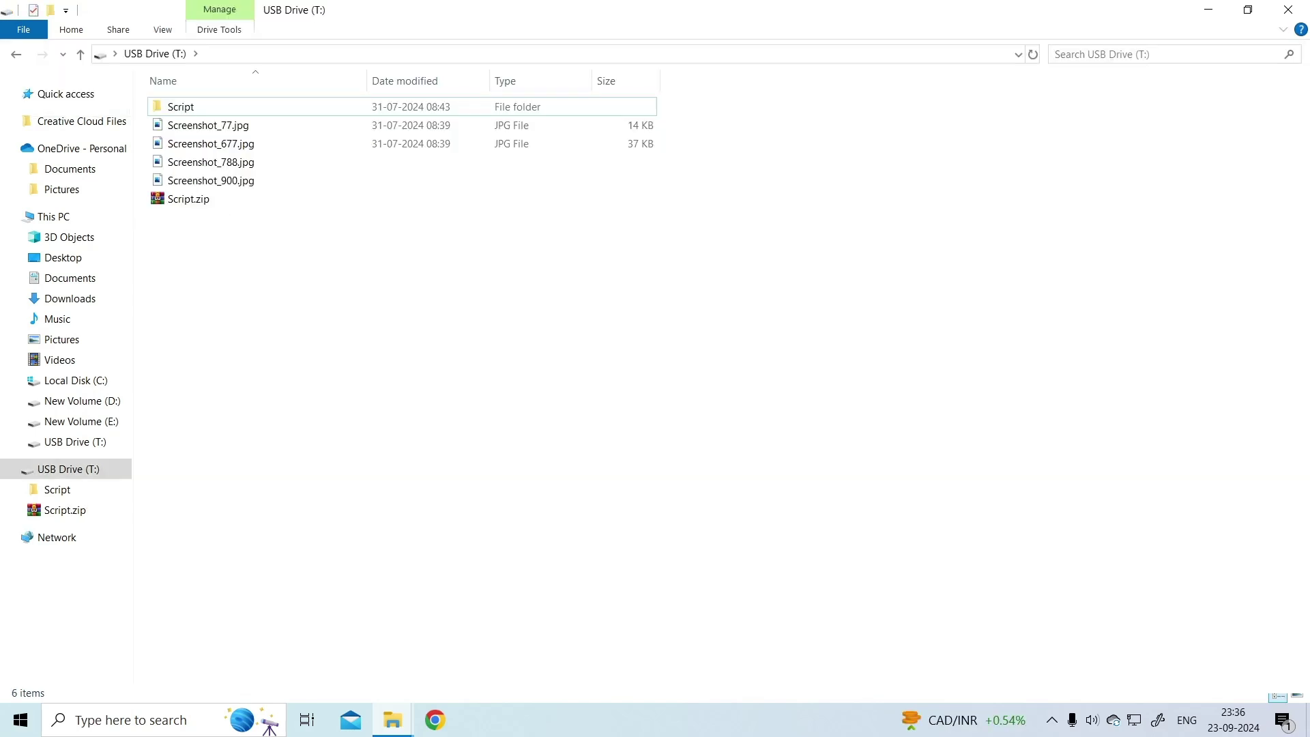
click(228, 204)
right_click(231, 205)
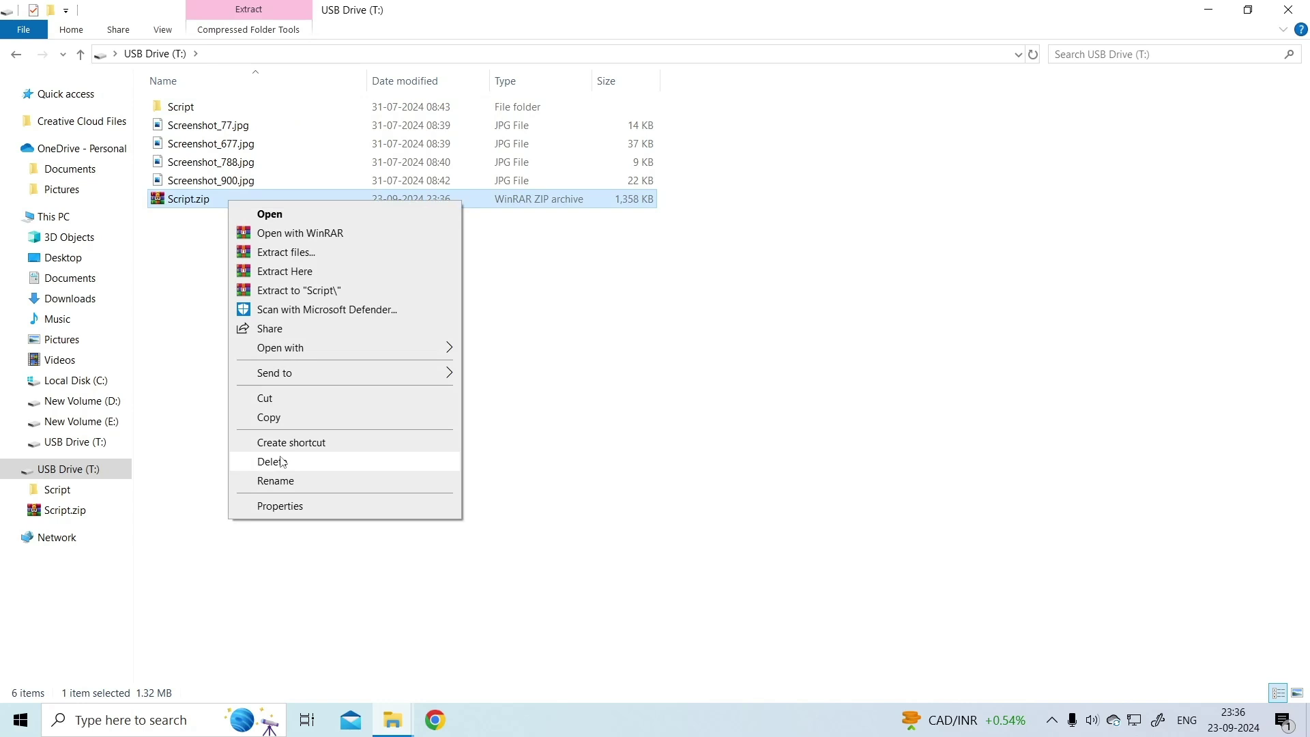
click(273, 462)
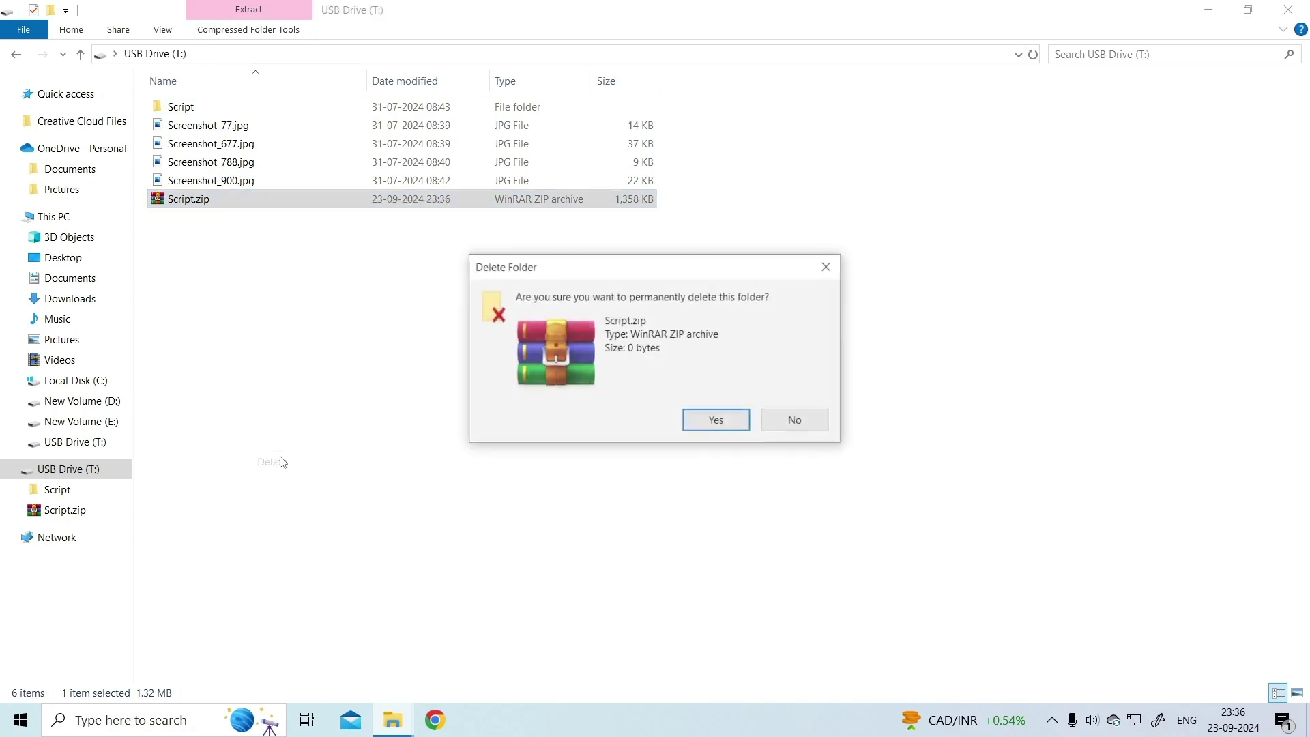
click(734, 428)
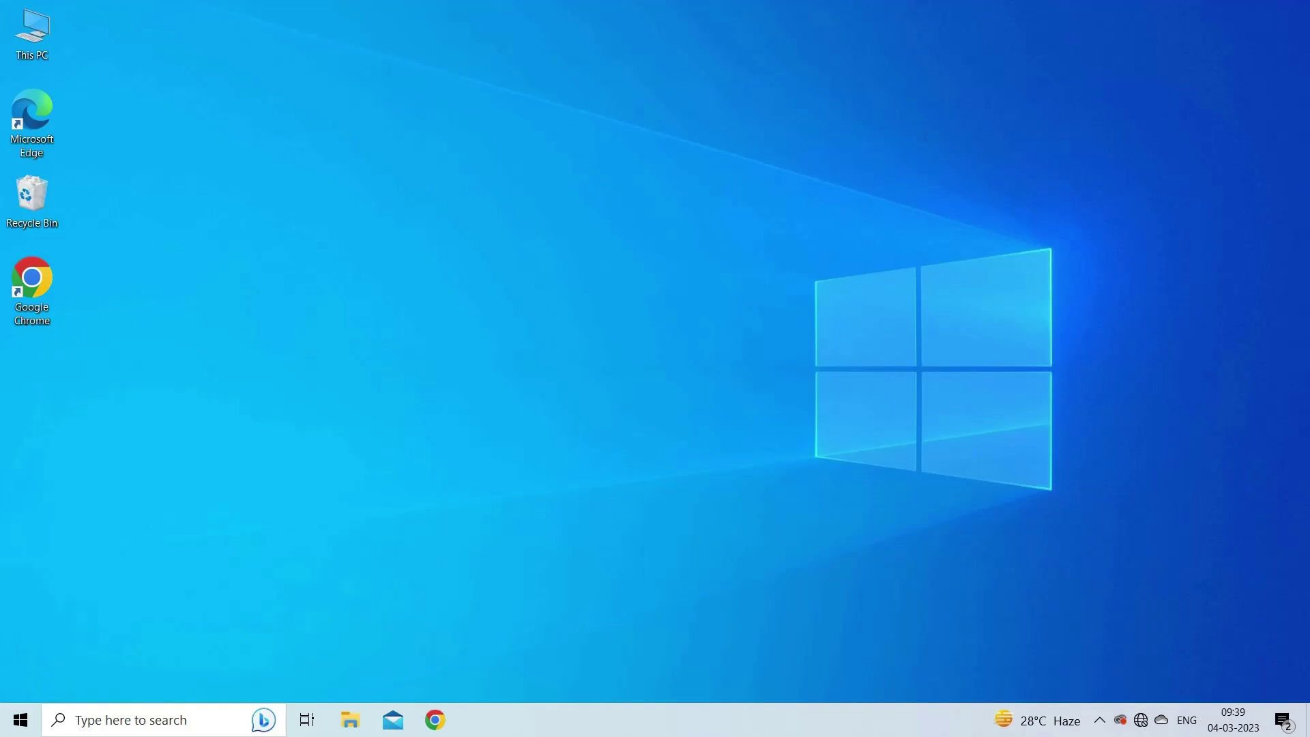
Step: Launch Device Manager by running devmgmt.msc from the Run dialog
key(super+r)
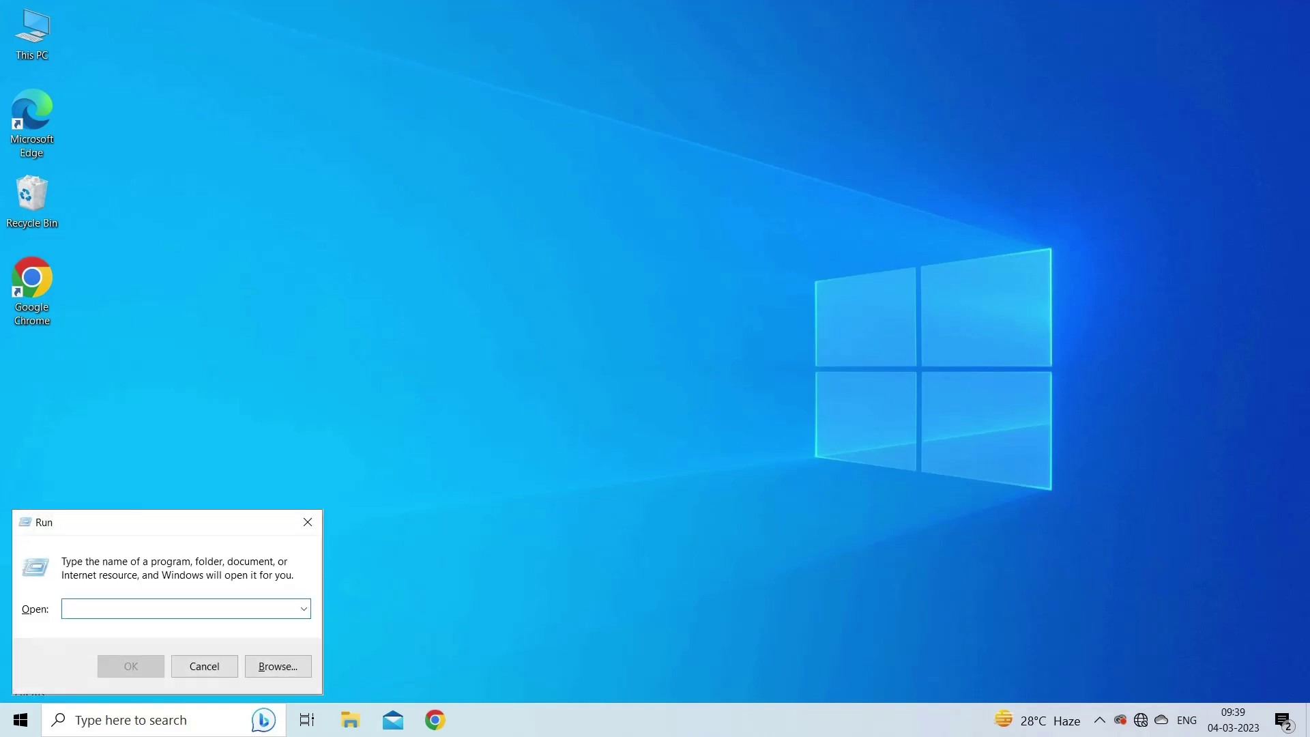
text(devmgmt.msc)
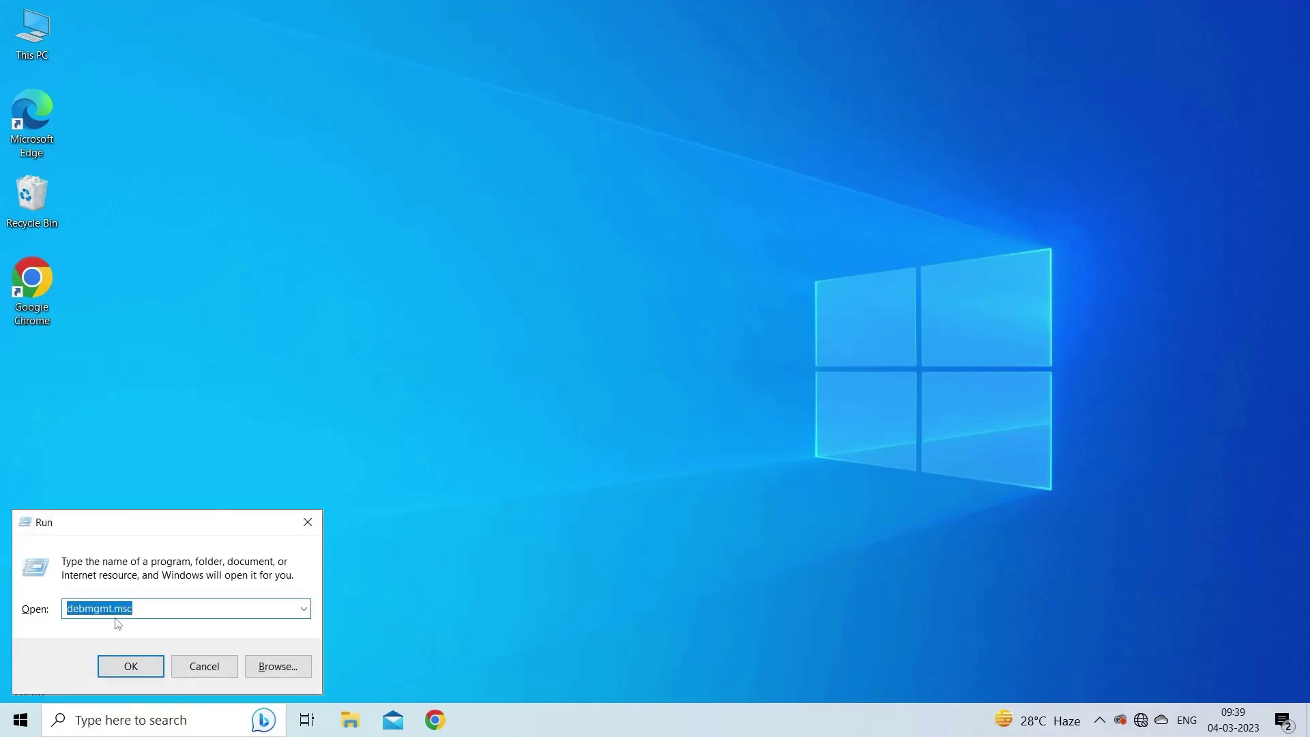
click(88, 610)
click(88, 610)
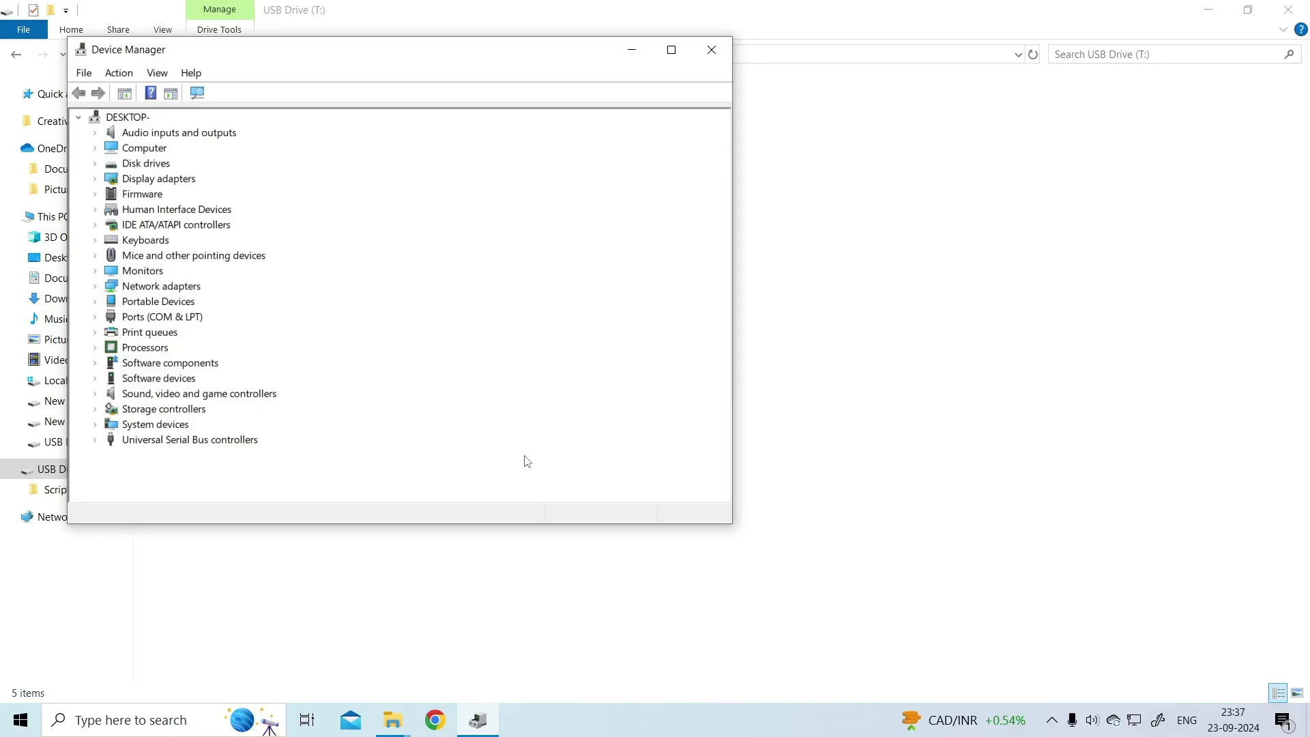
Step: Update the Intel(R) USB 3.0 eXtensible Host Controller driver, searching automatically for drivers
click(100, 441)
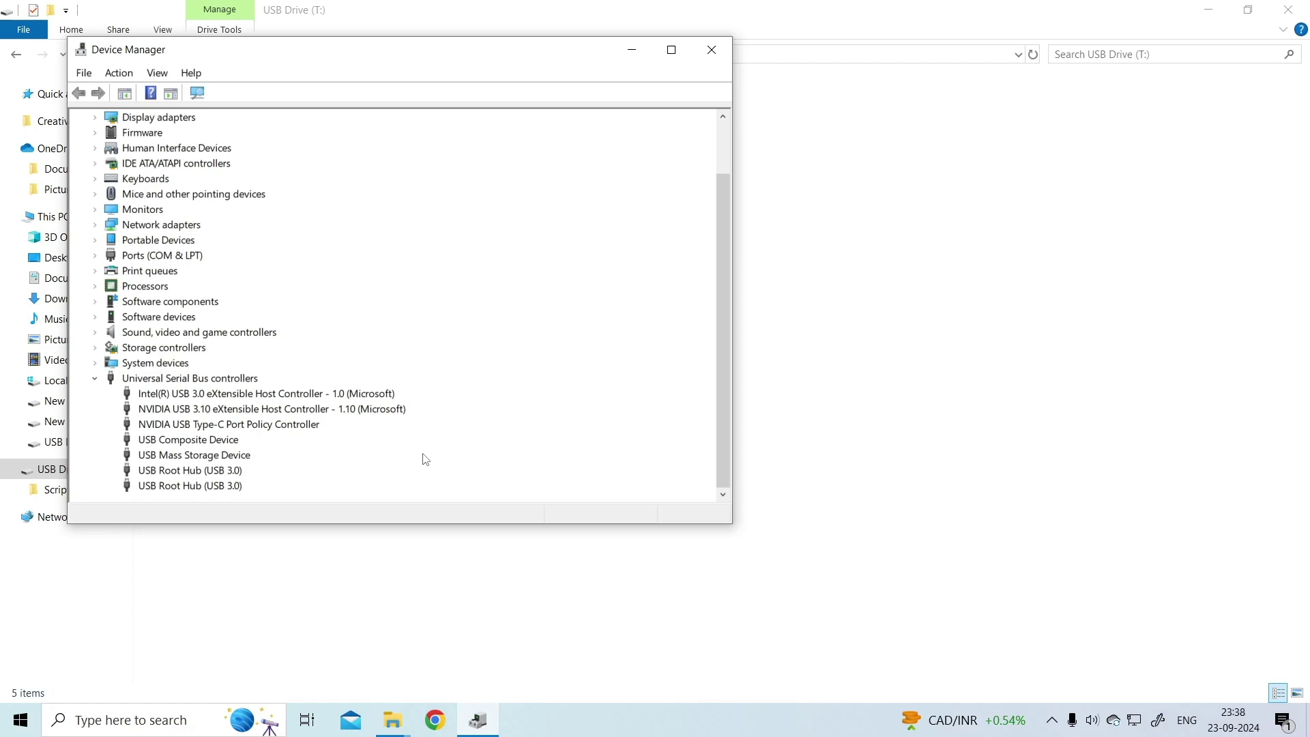
click(378, 396)
right_click(379, 395)
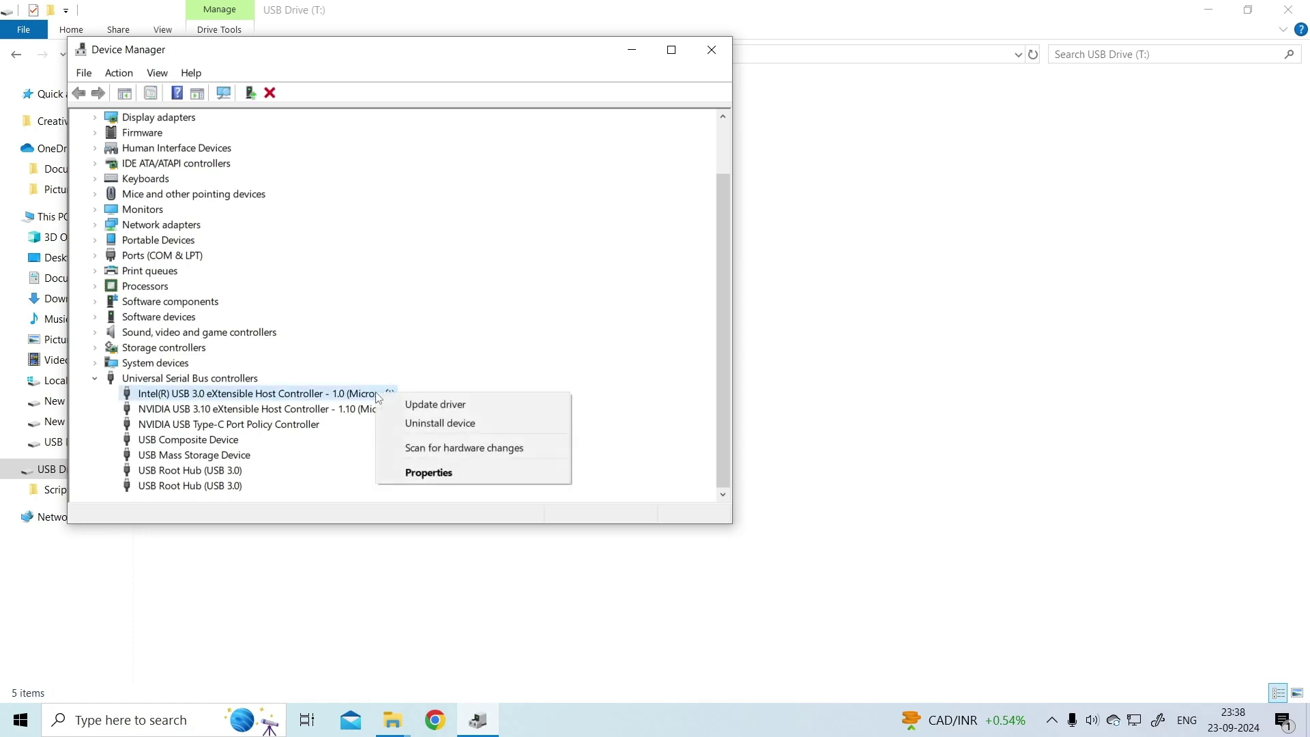
click(432, 405)
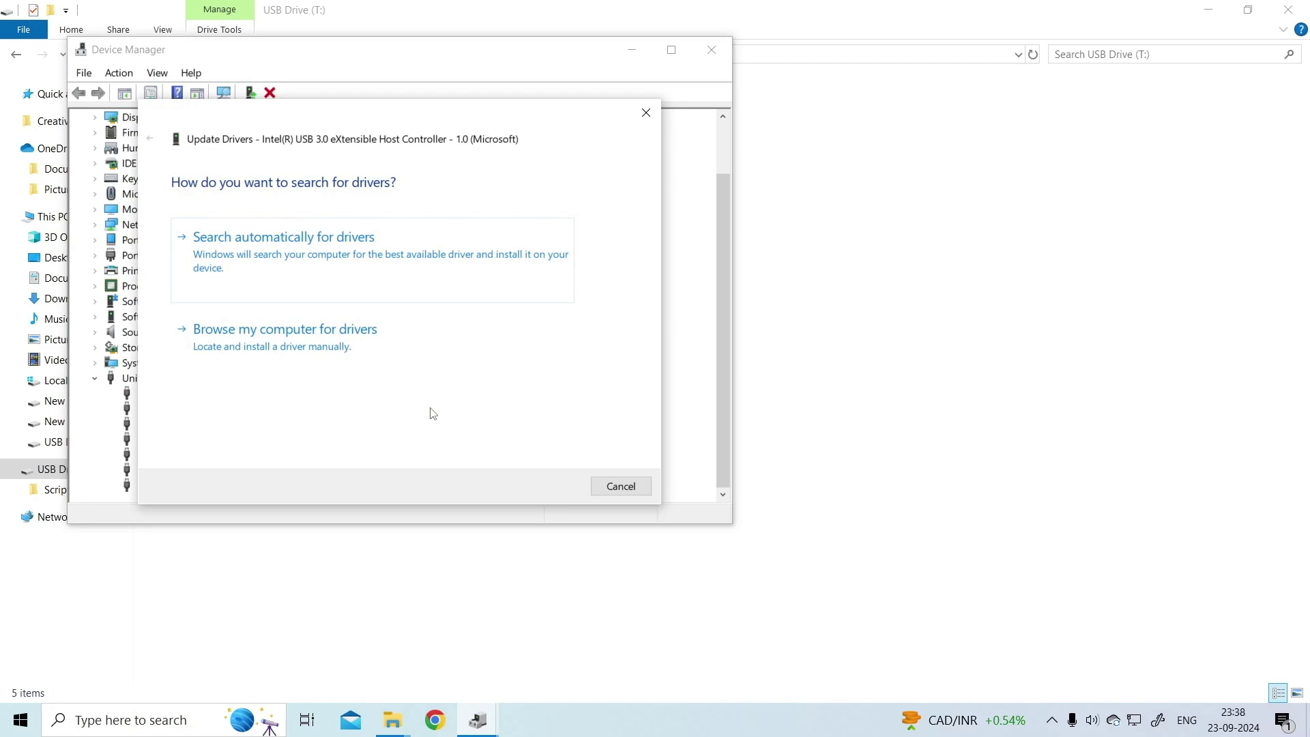
click(332, 249)
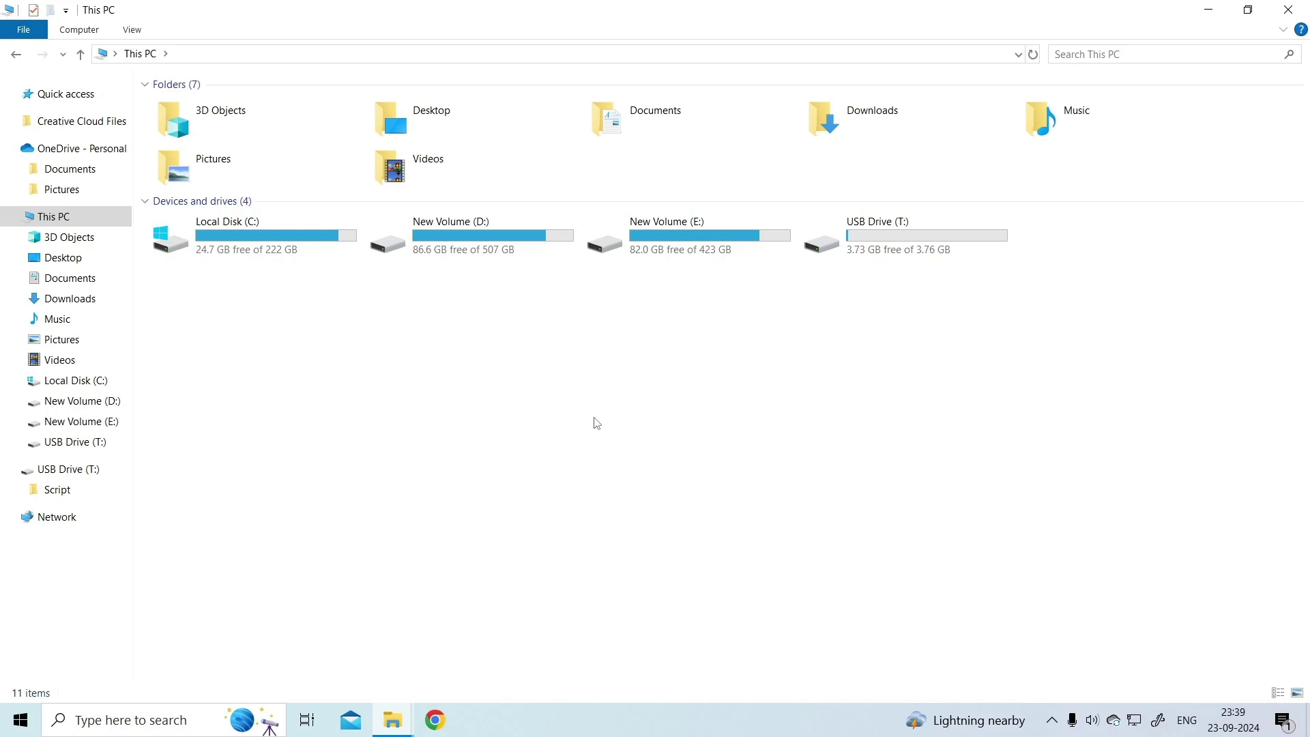
Step: Start a quick format of USB Drive (T:) with the FAT32 file system
right_click(878, 232)
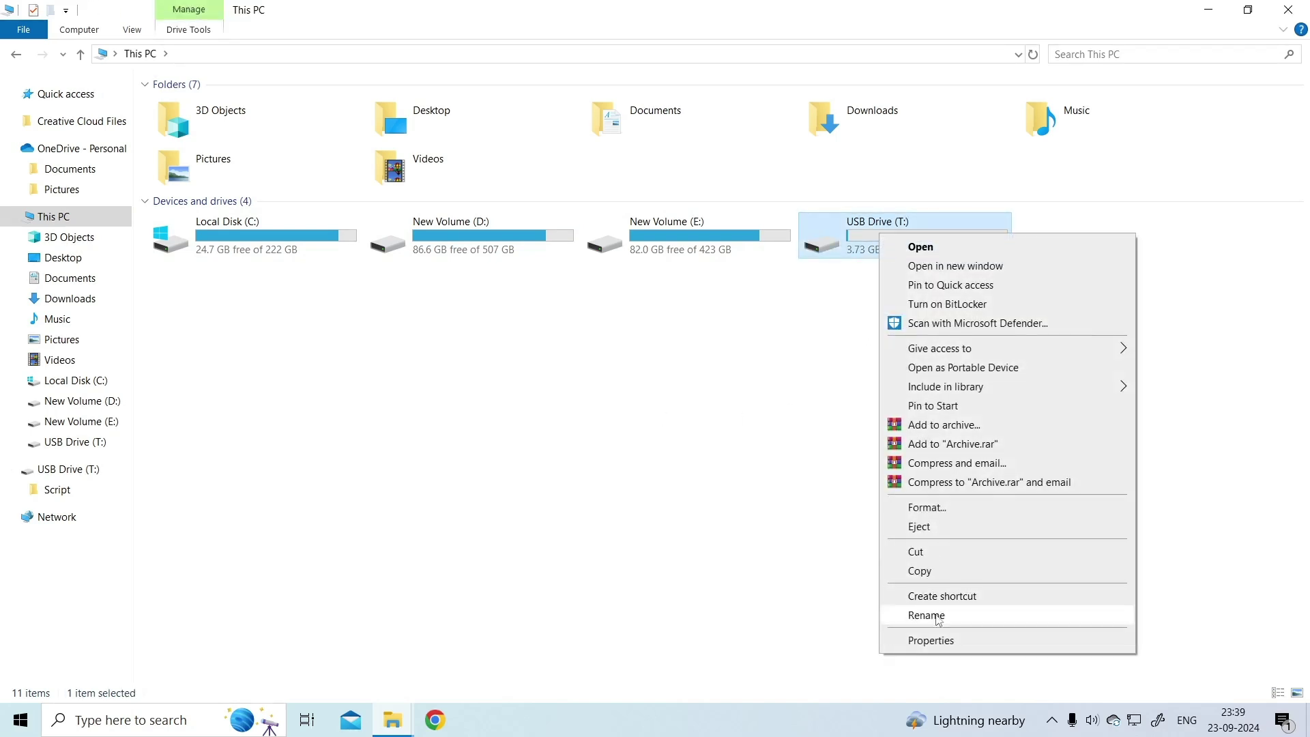
click(926, 508)
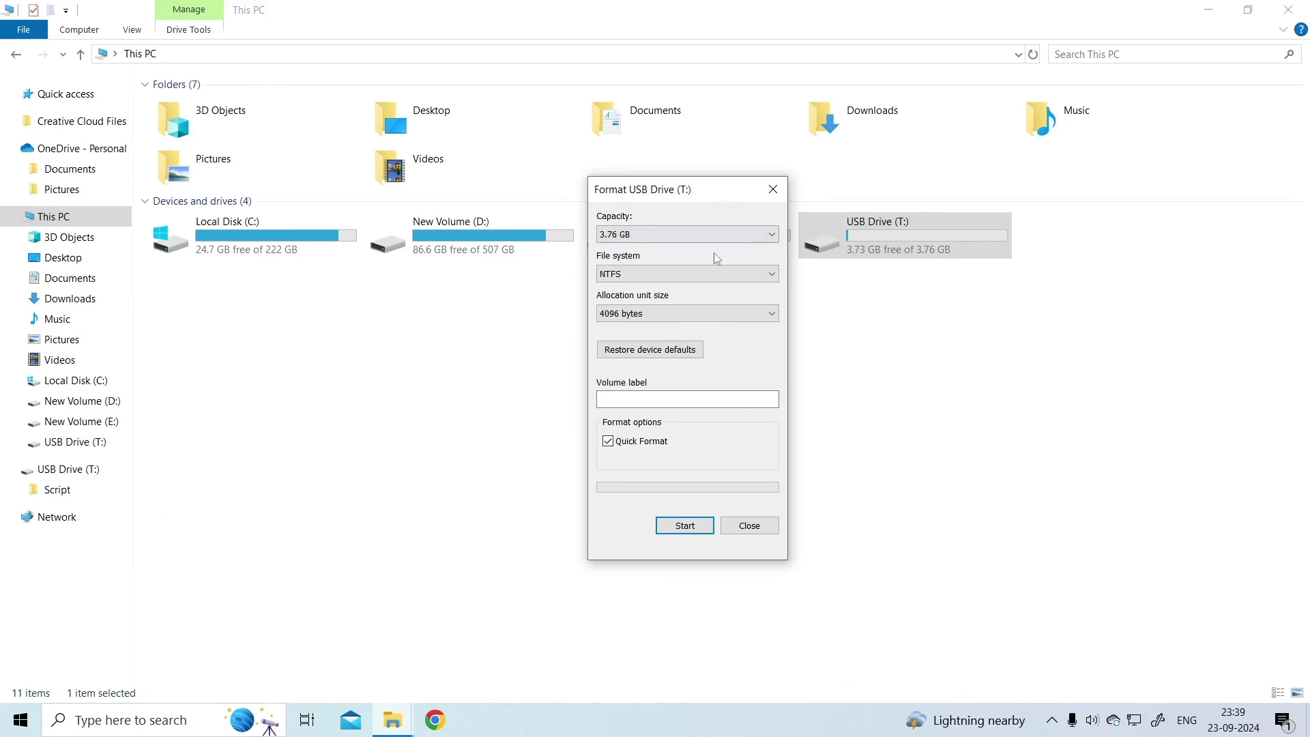
click(688, 273)
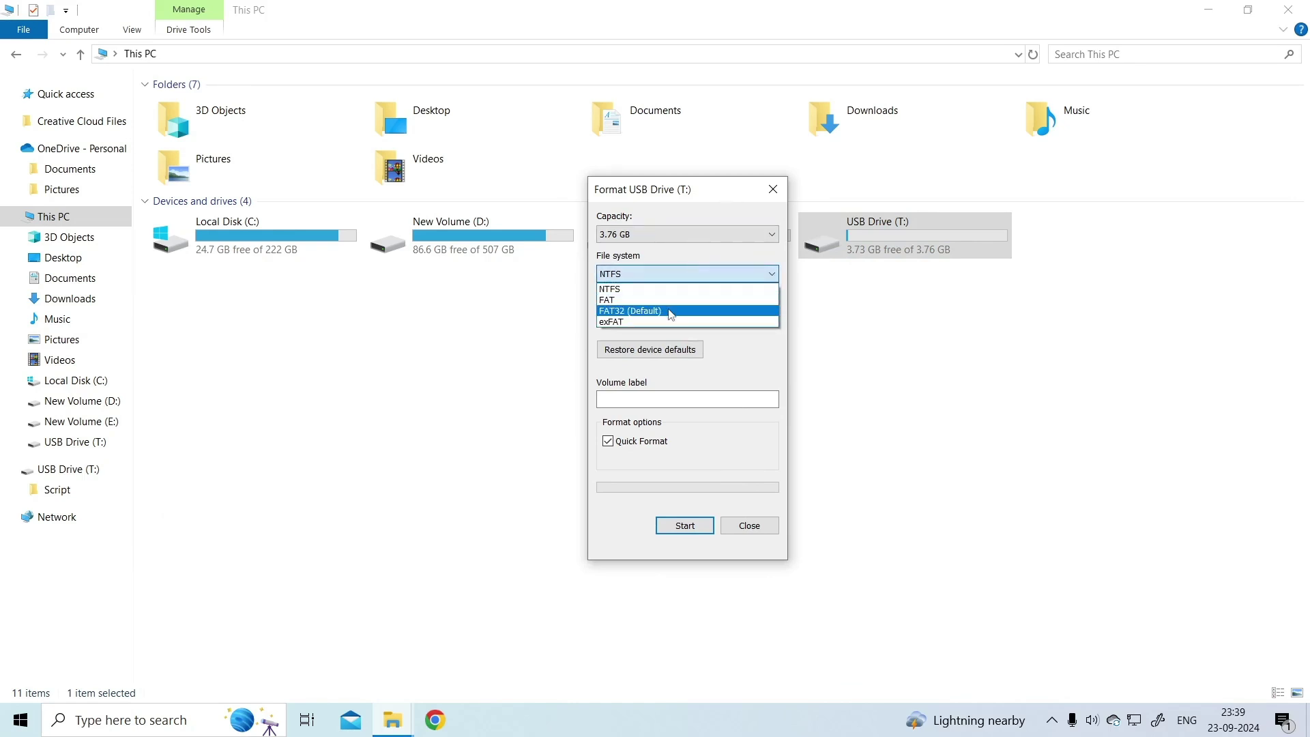
click(670, 311)
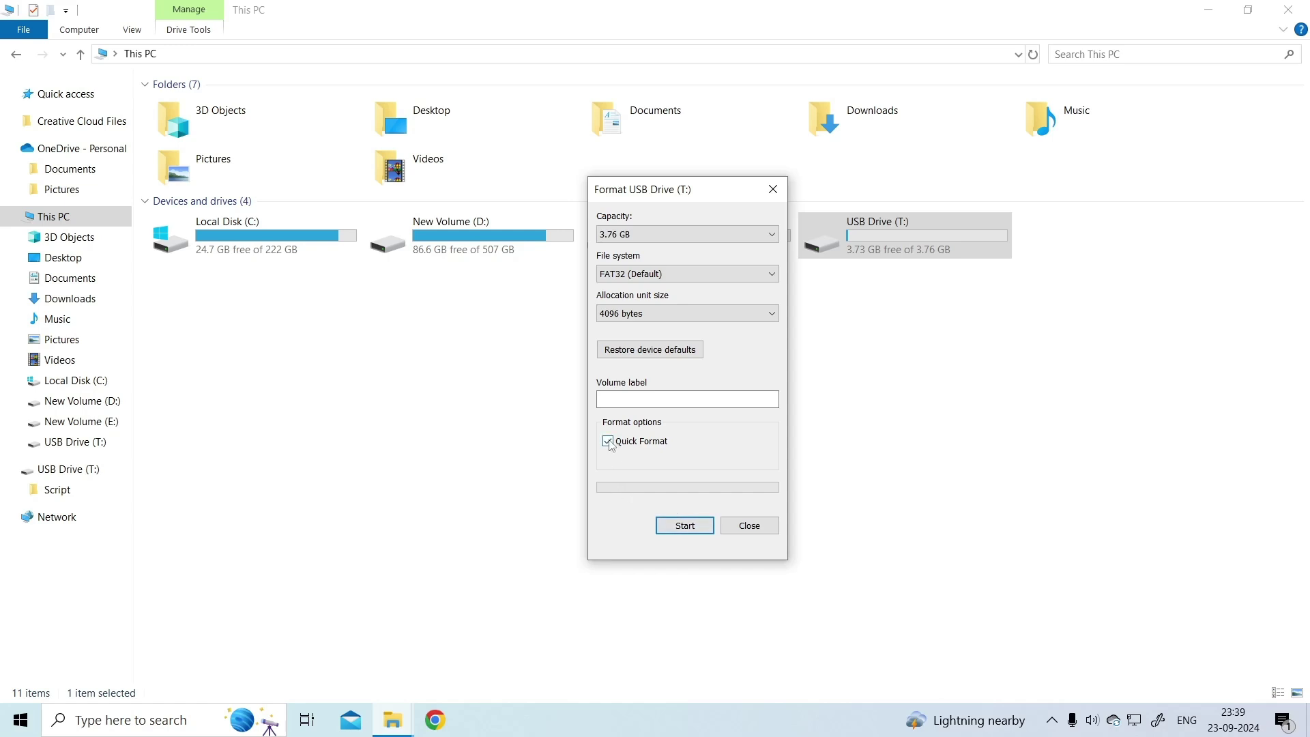
click(684, 527)
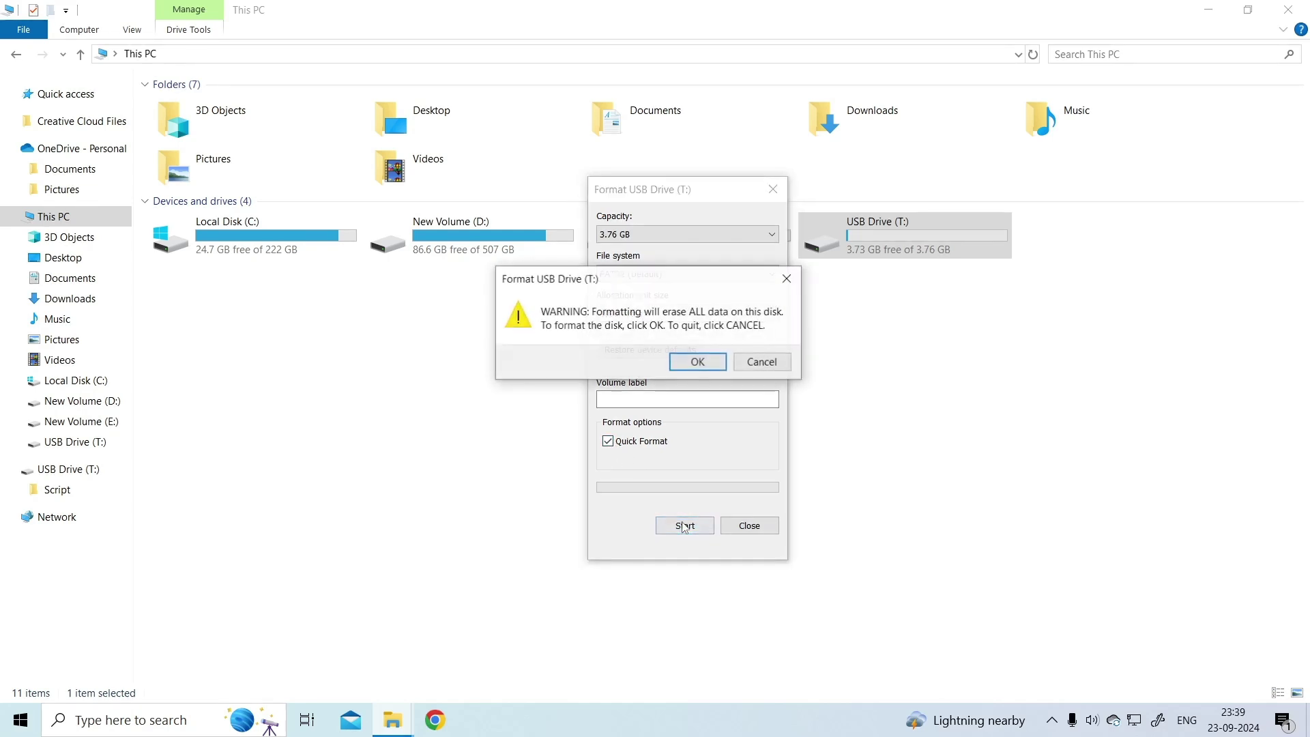